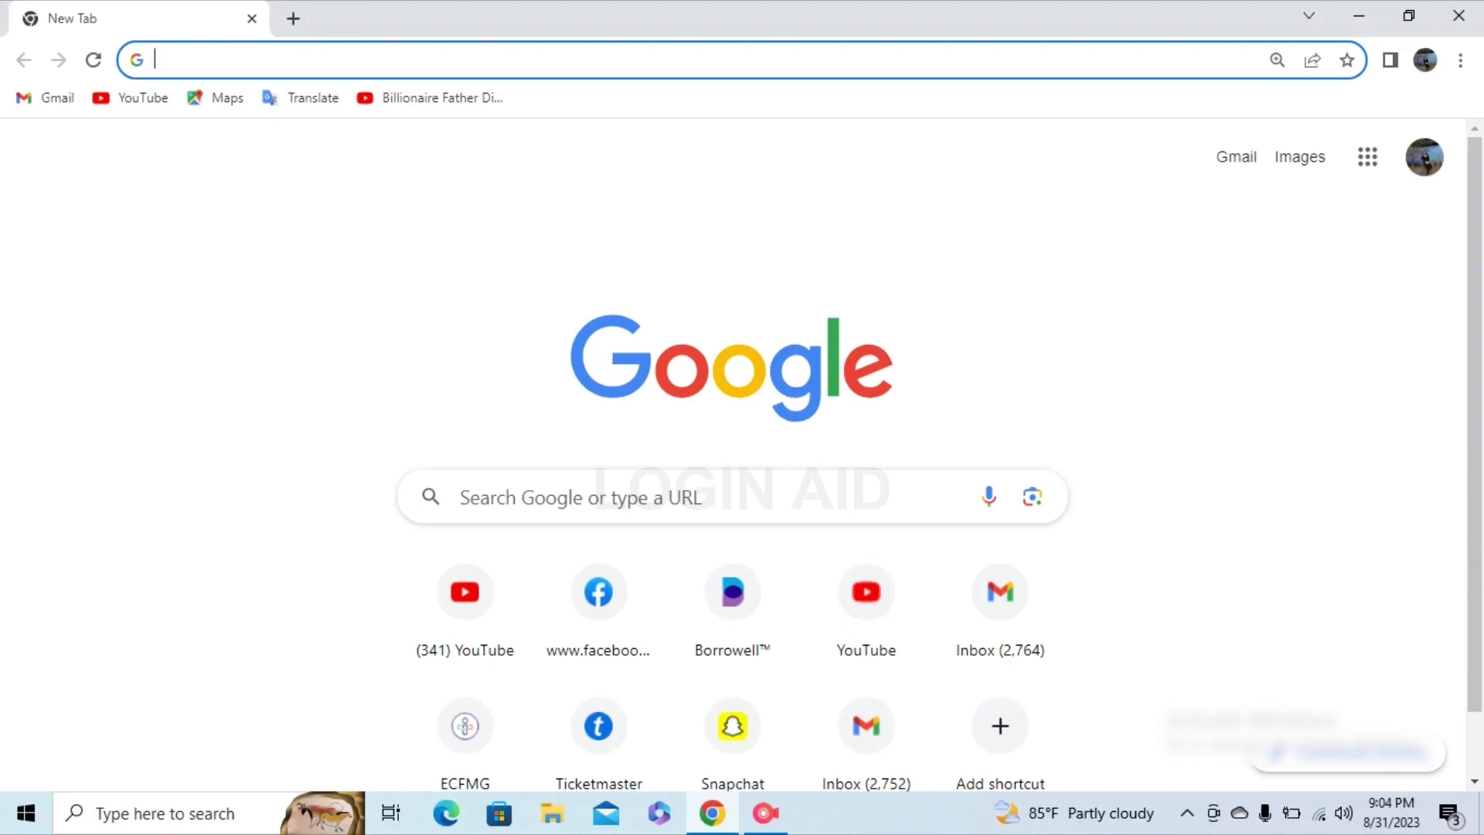
pyautogui.write('https://designer.microsoft.com/')
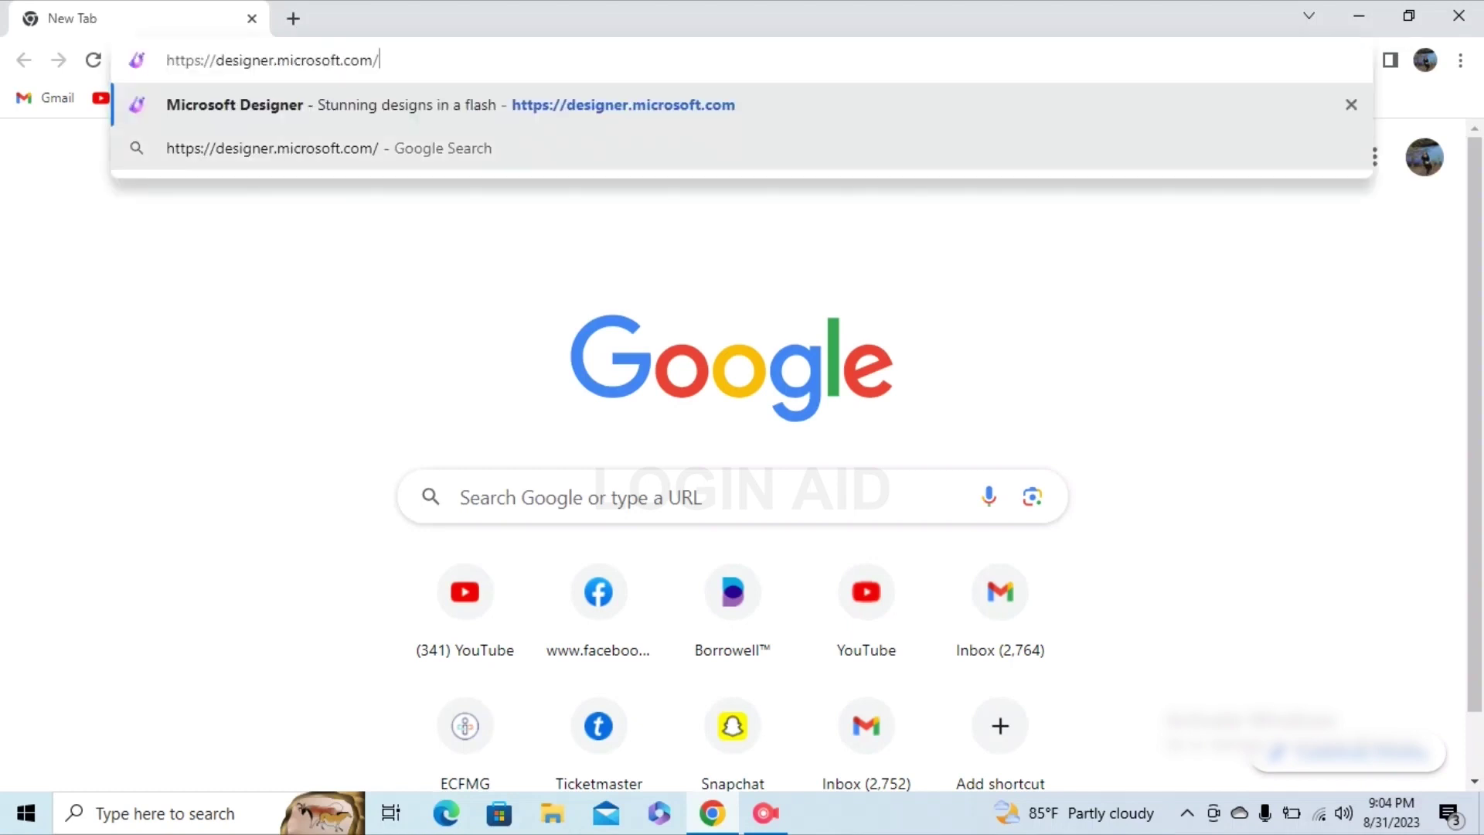
pyautogui.press('Return')
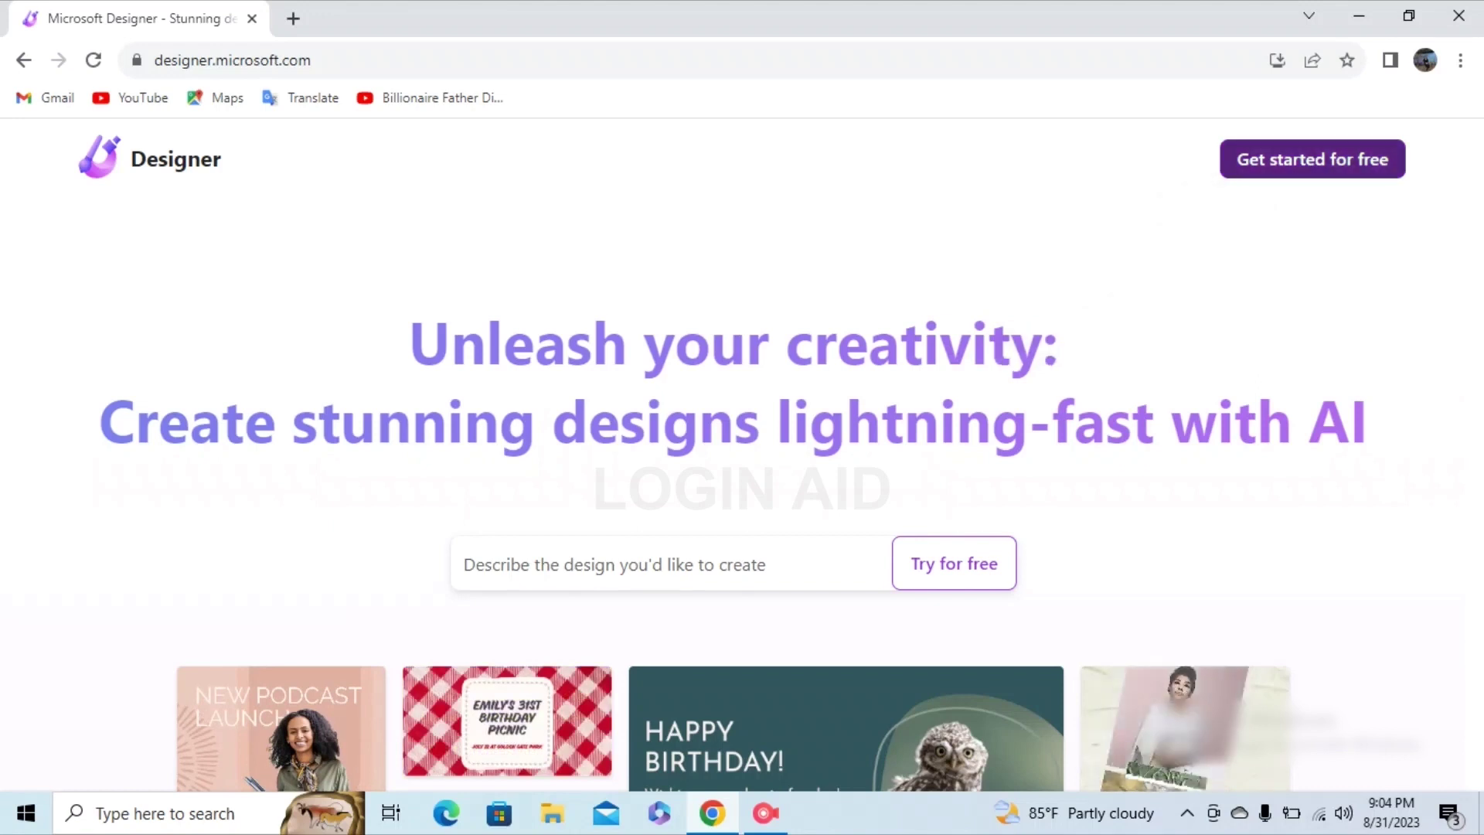
# Step: Choose 'Get started for free', then sign up or sign in with a Microsoft account
pyautogui.click(1313, 159)
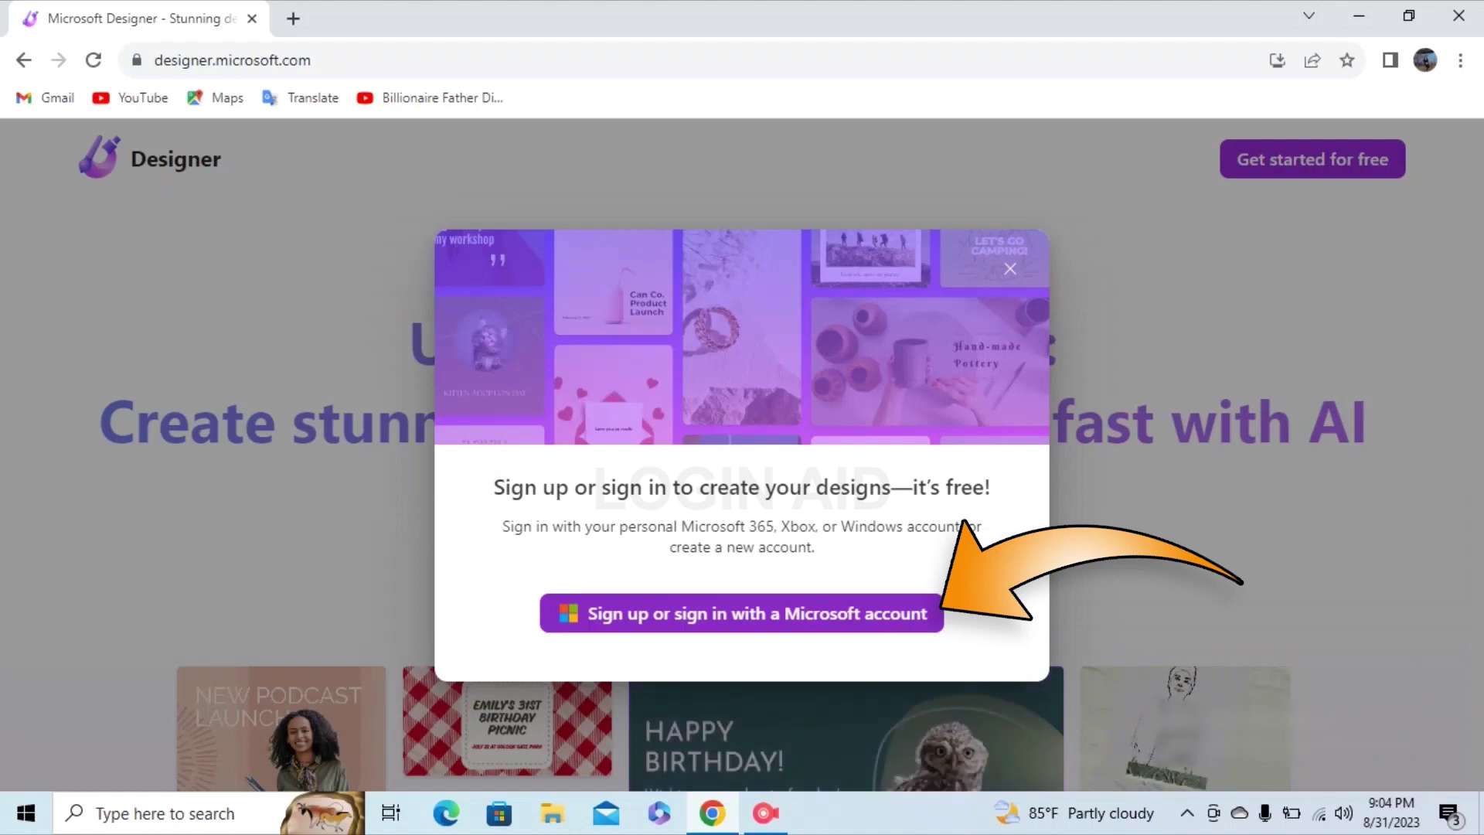
pyautogui.click(742, 612)
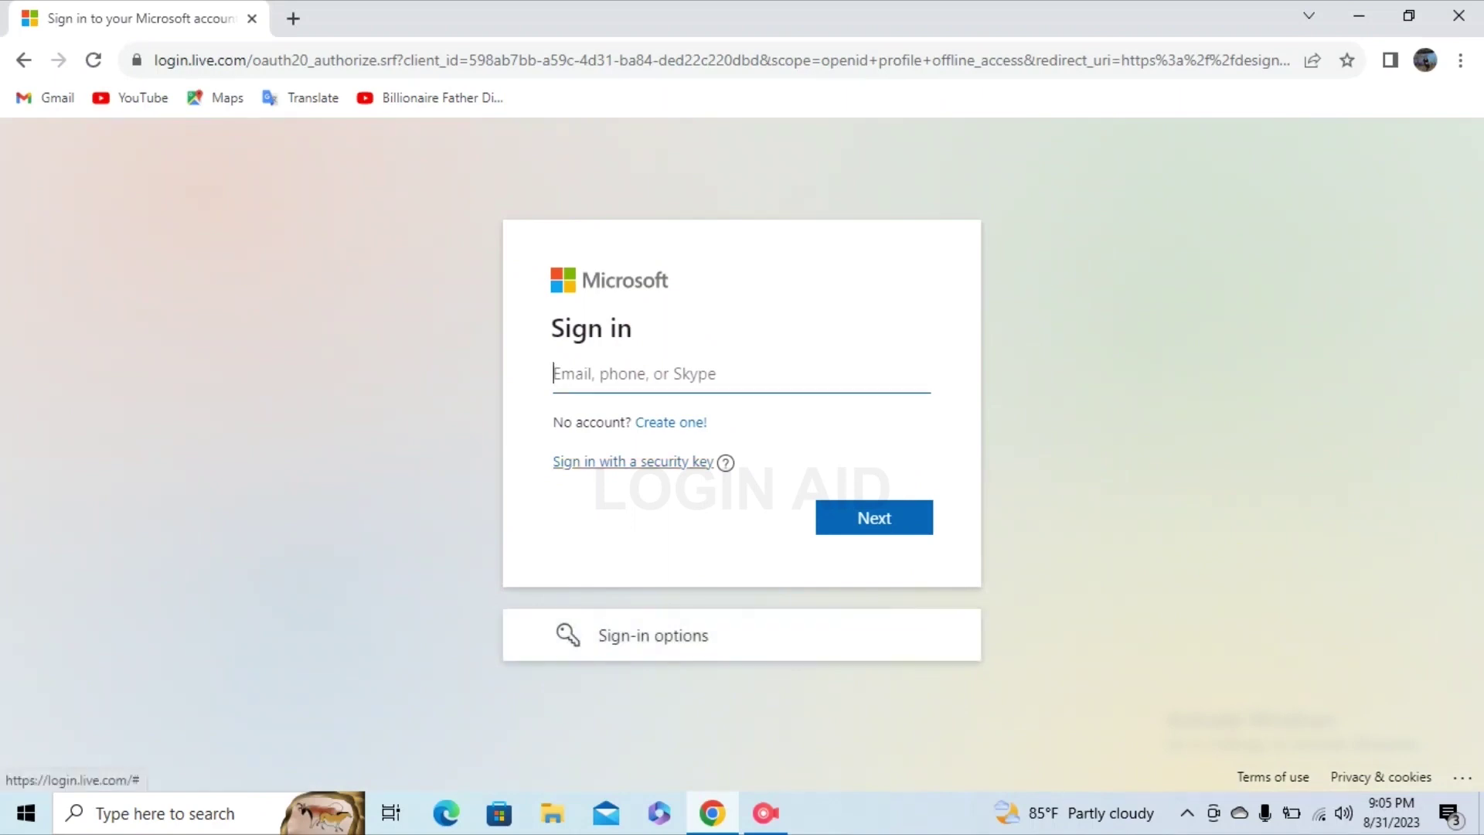
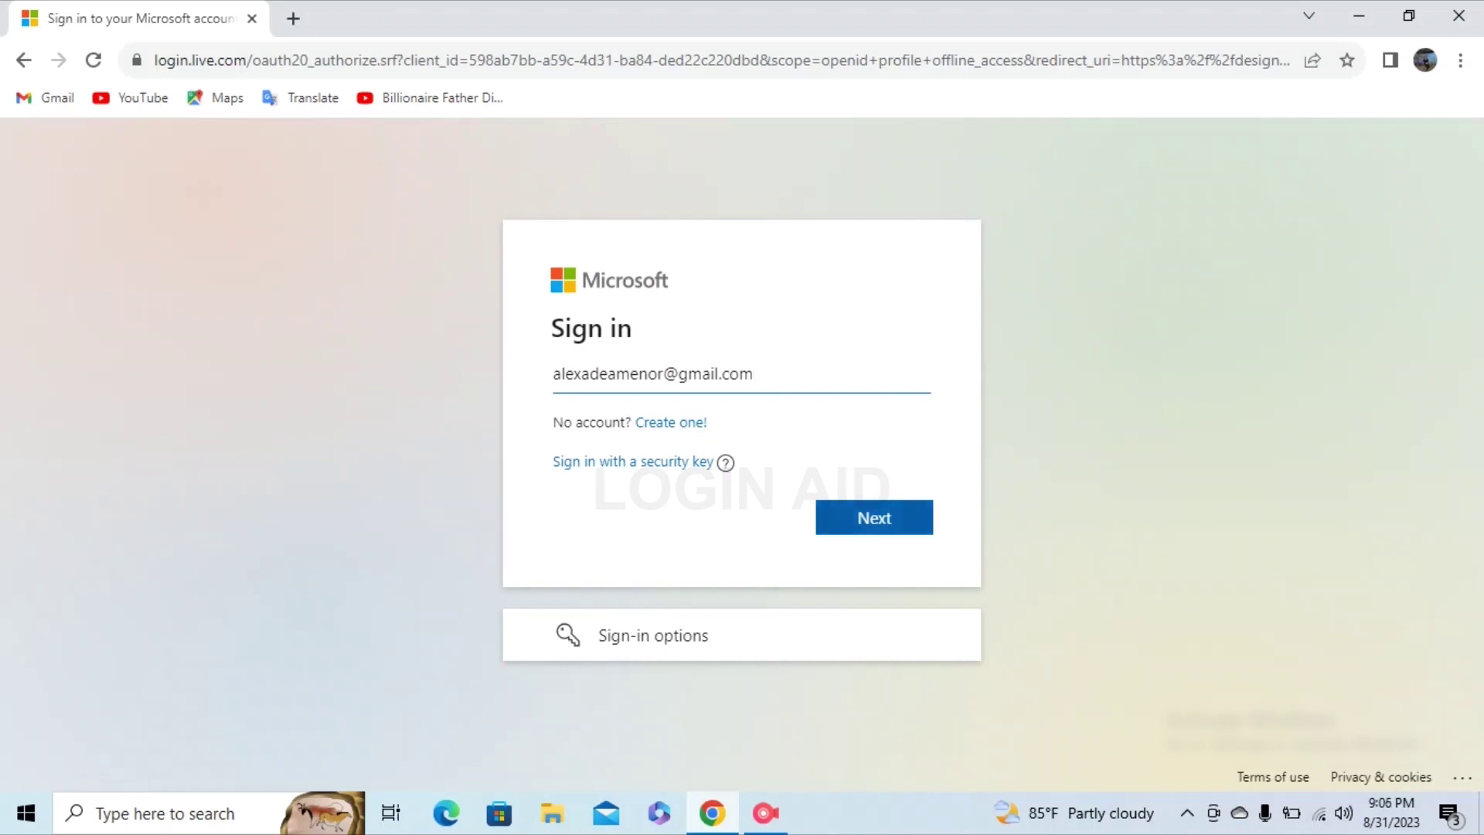
# Step: Submit the account email to reach the password page
pyautogui.press('Return')
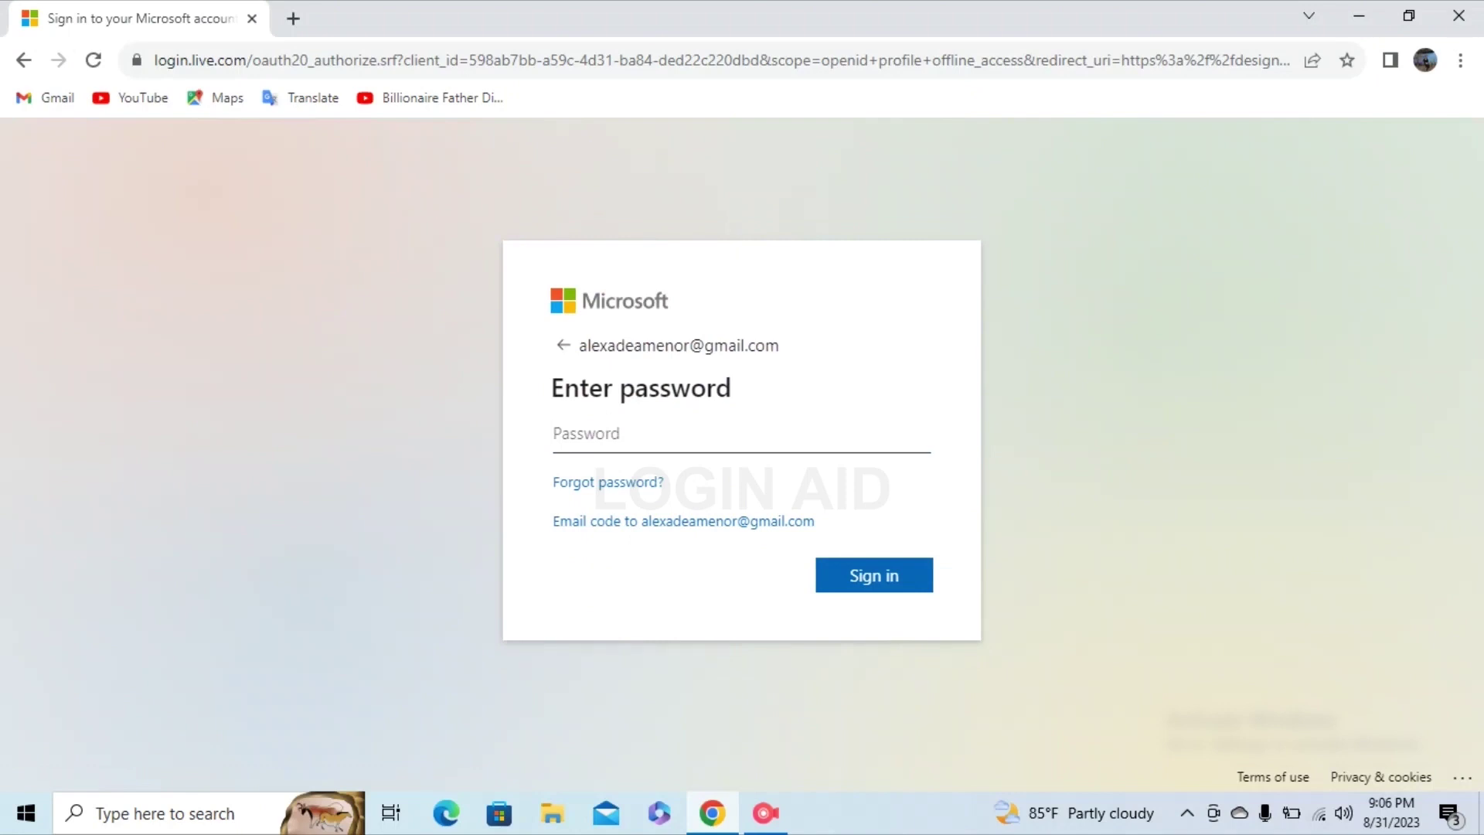
pyautogui.write('••••')
pyautogui.write('•')
pyautogui.write('••••')
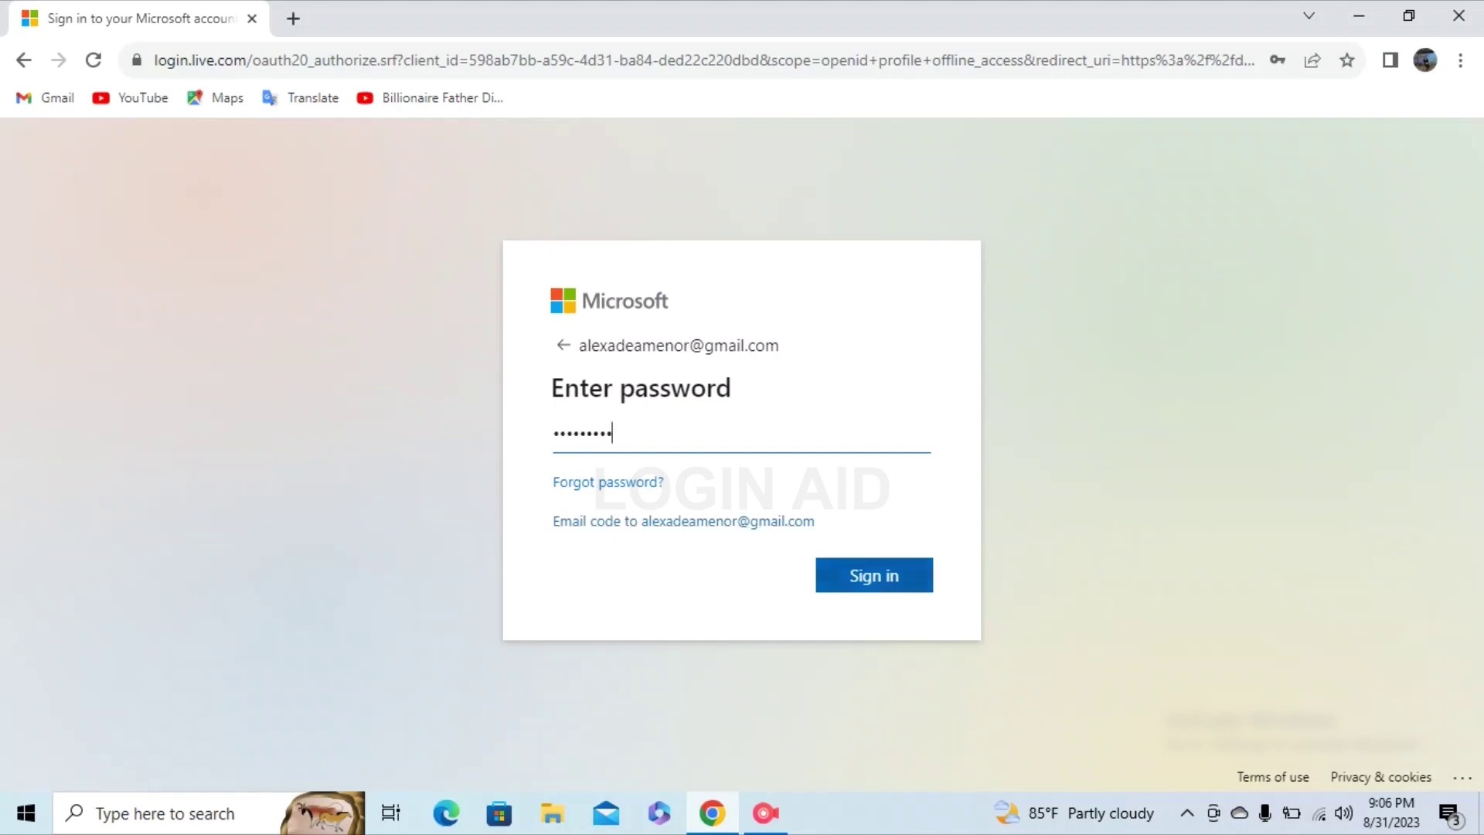
# Step: Submit the password to complete Microsoft account sign-in
pyautogui.click(873, 575)
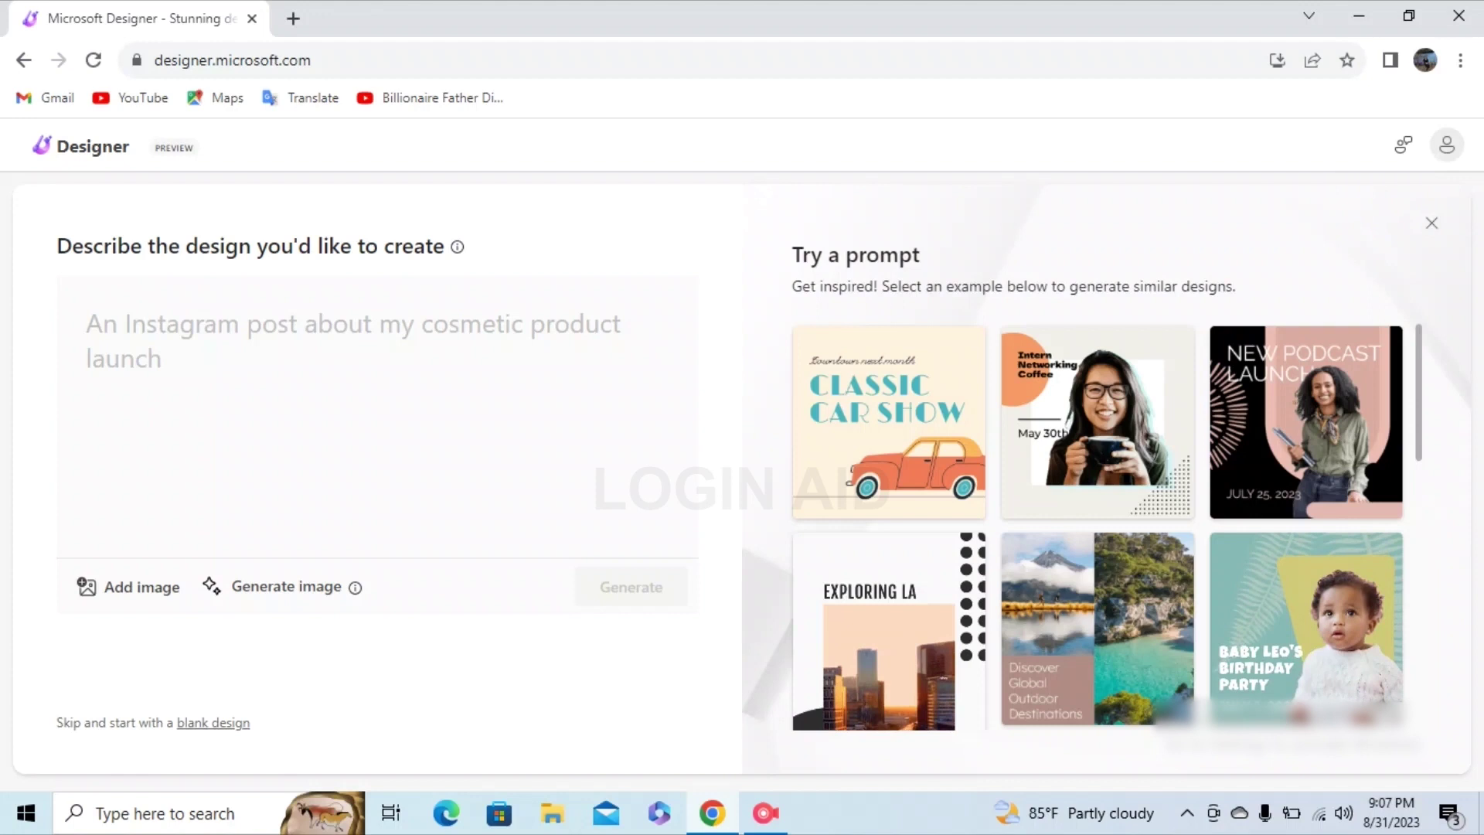
# Step: Open the top-right profile menu to view the signed-in email and name
pyautogui.click(1447, 144)
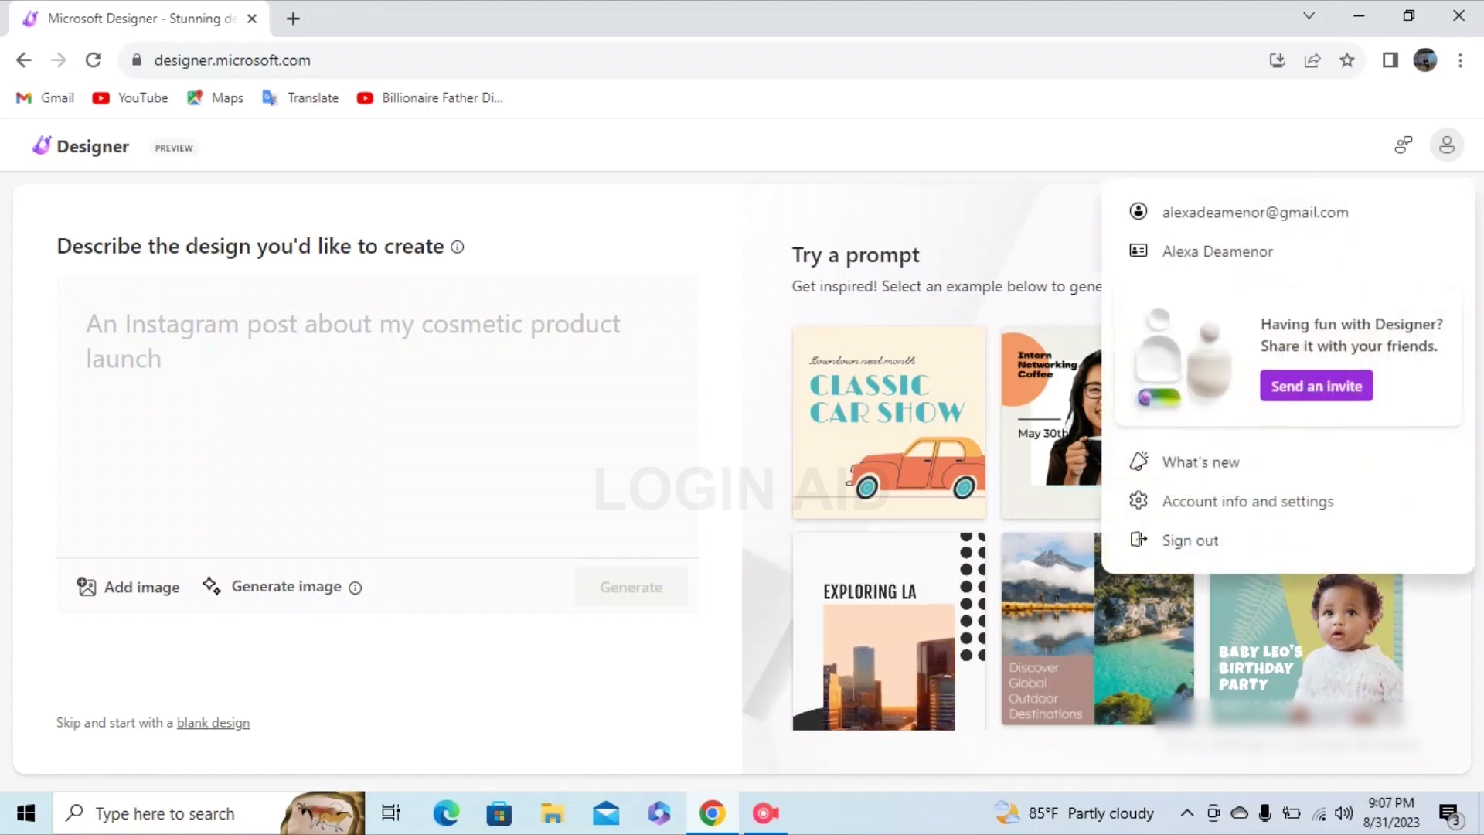